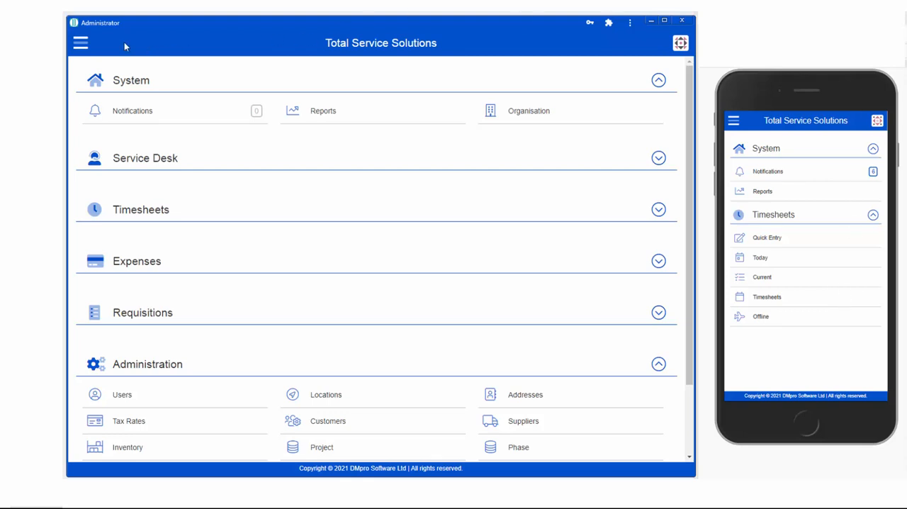
Review the organisation settings for Dimension 1 and Dimension 2, including their names and links, and leave without saving
click(81, 46)
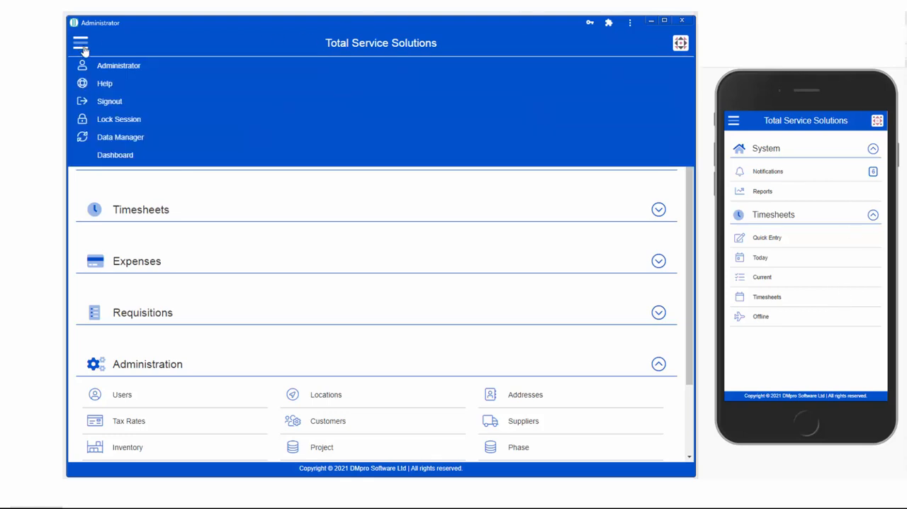
click(80, 47)
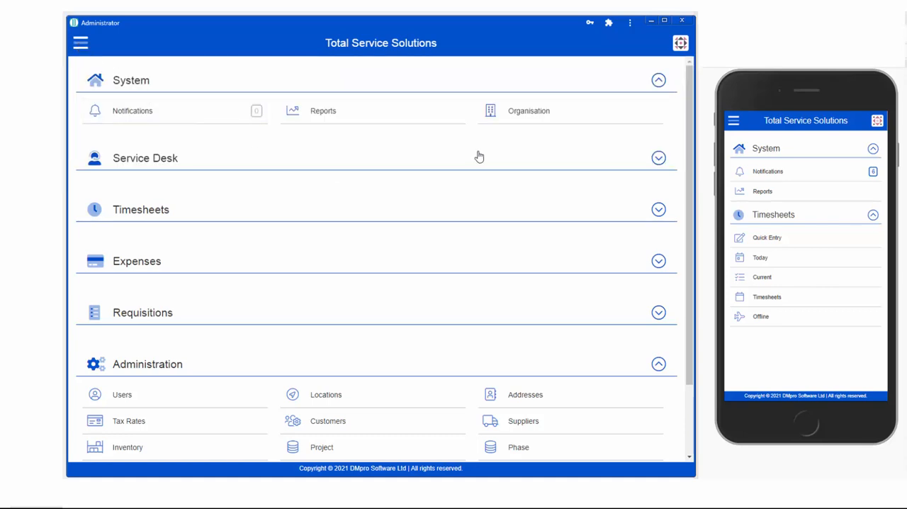
click(518, 115)
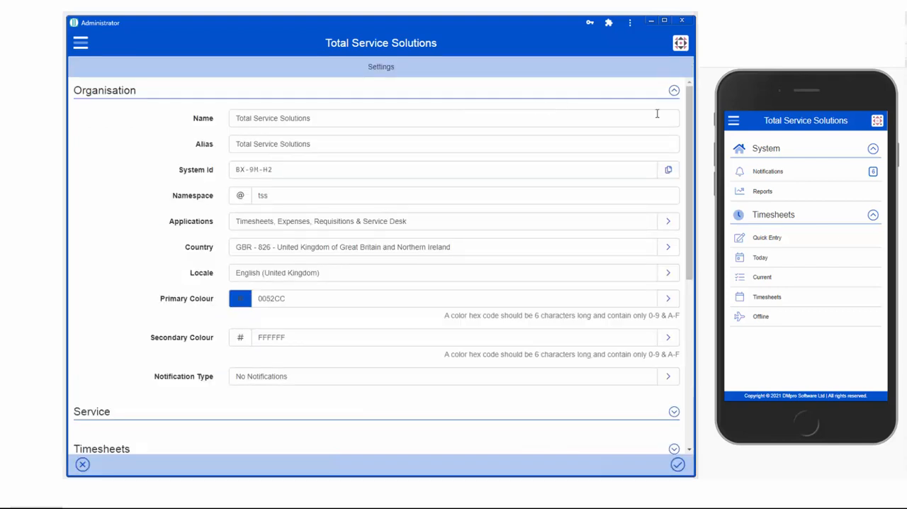
drag(690, 243, 699, 397)
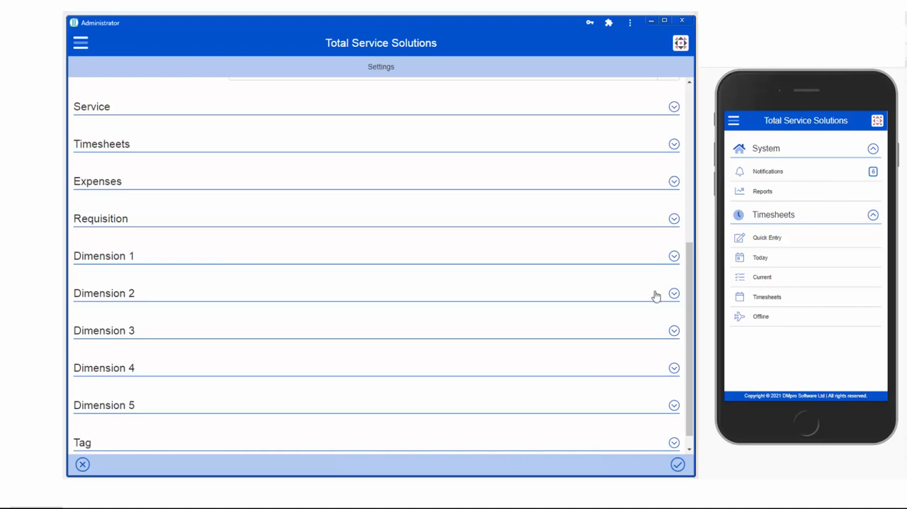
click(674, 256)
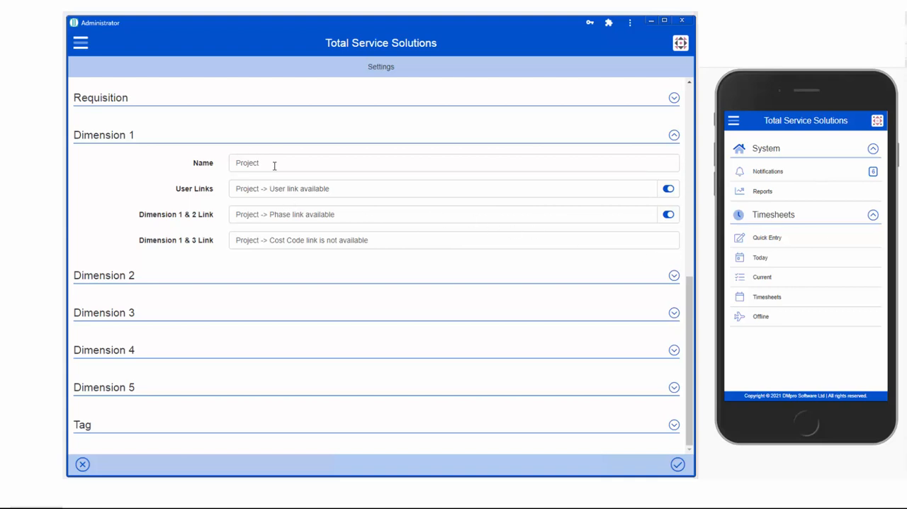
click(674, 276)
scroll(674, 282, down, 1)
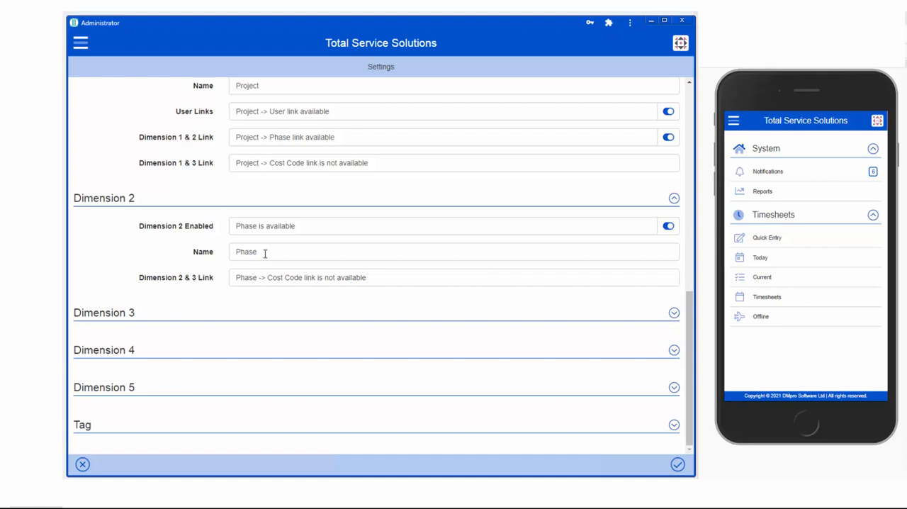
scroll(265, 254, up, 1)
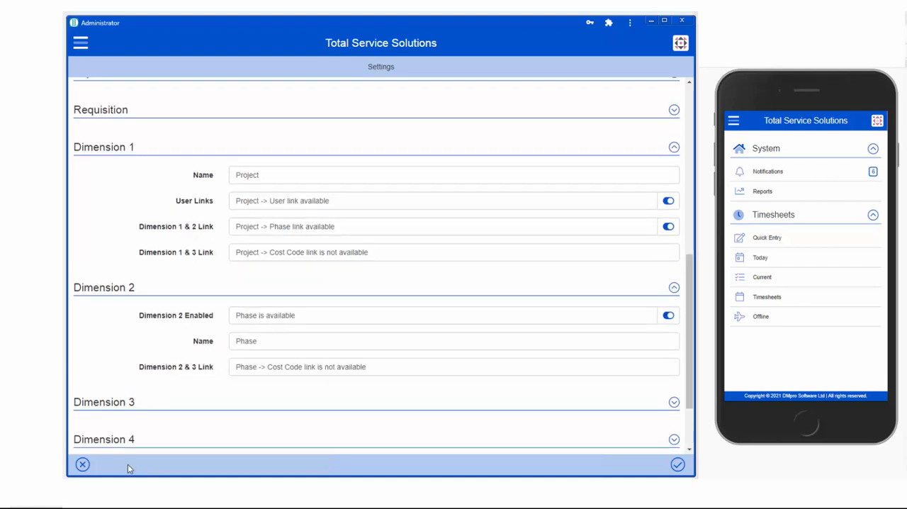
click(82, 464)
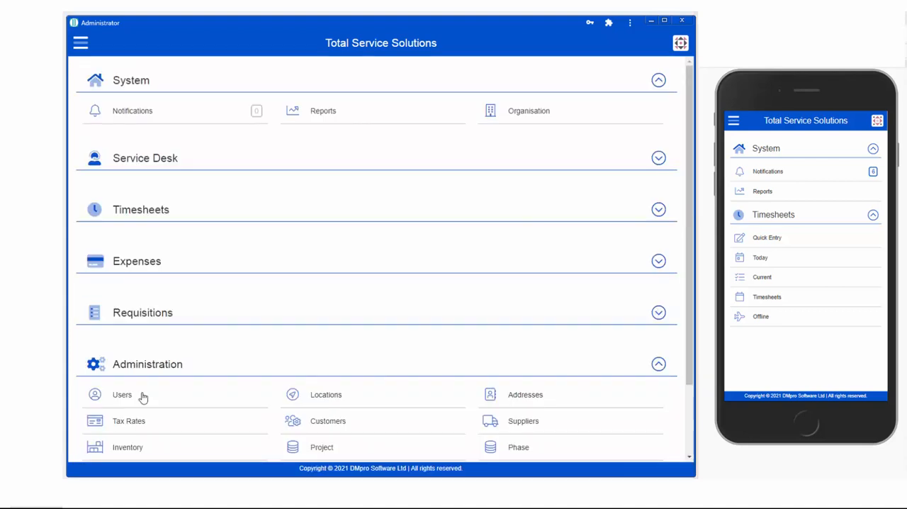
Review the manager's user account, including its applications and timesheet permissions, and close it without saving
click(122, 395)
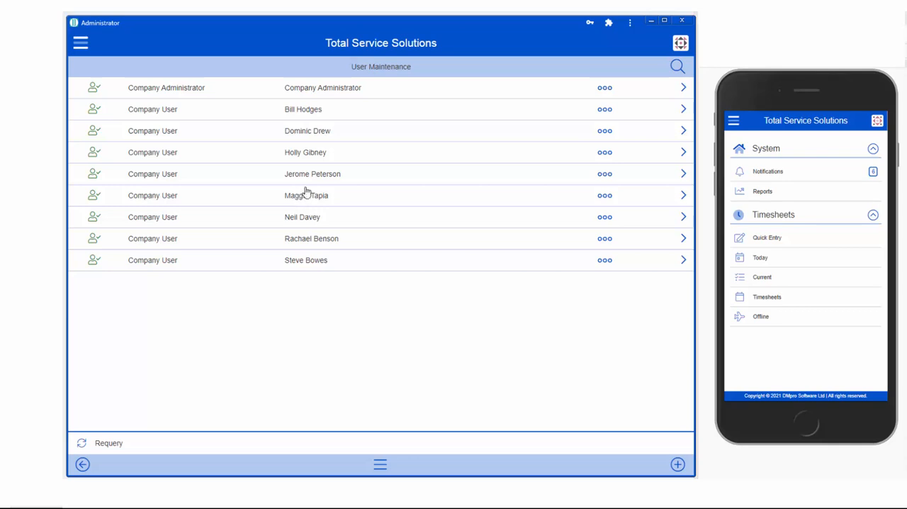
click(311, 113)
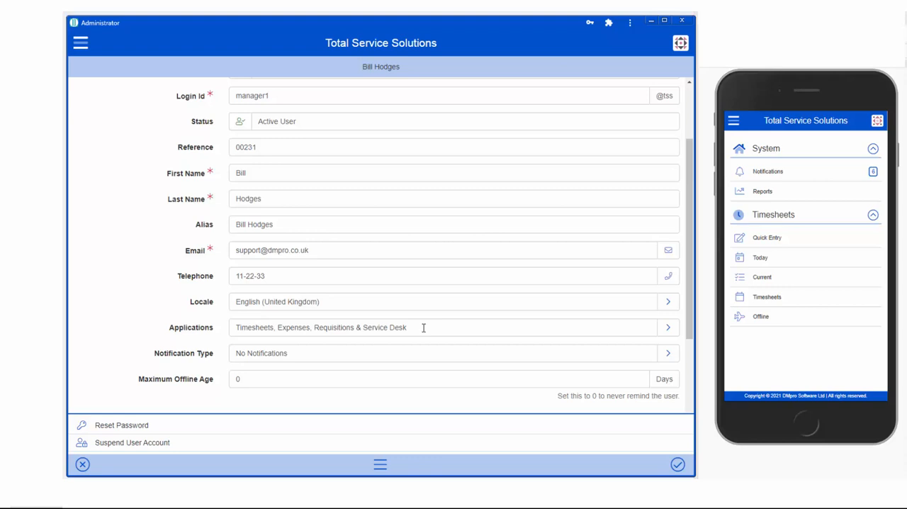
scroll(690, 321, down, 3)
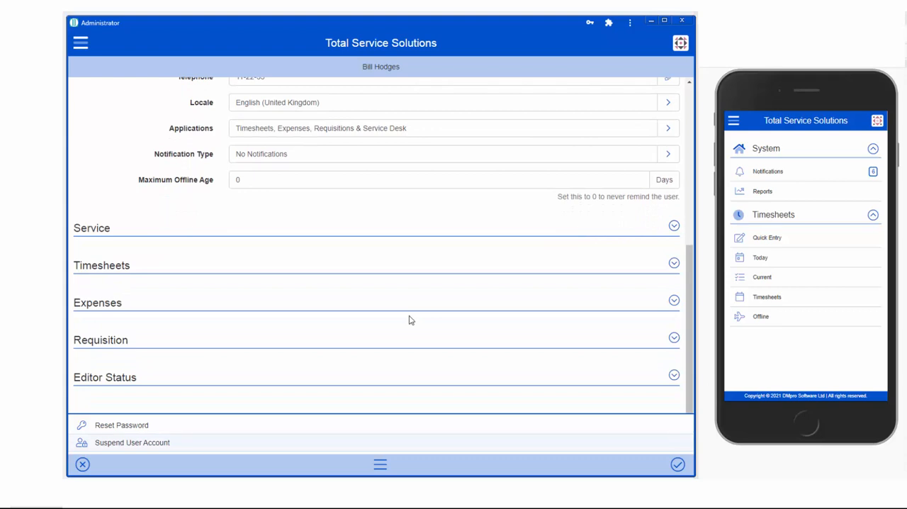
click(674, 265)
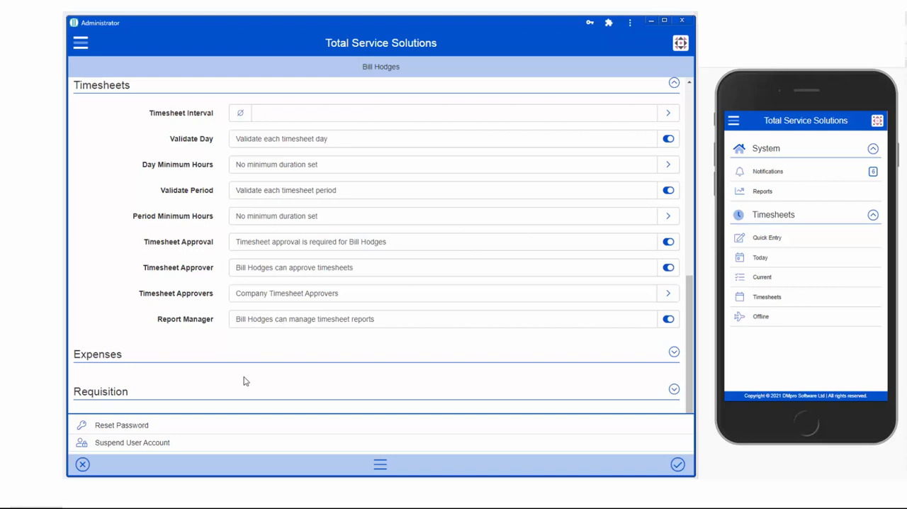
click(83, 466)
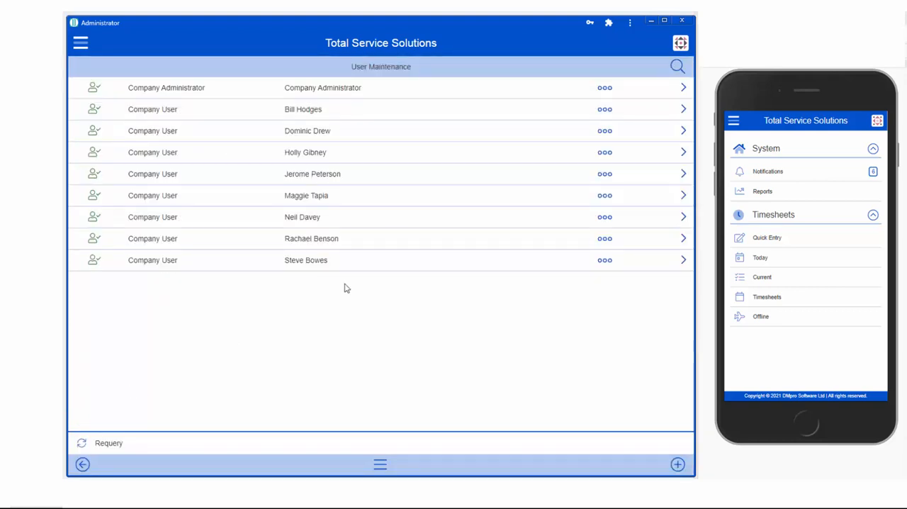
Review the timesheets-only employee's user account, including its applications, timesheet validation, minimum hours and approval settings
click(303, 201)
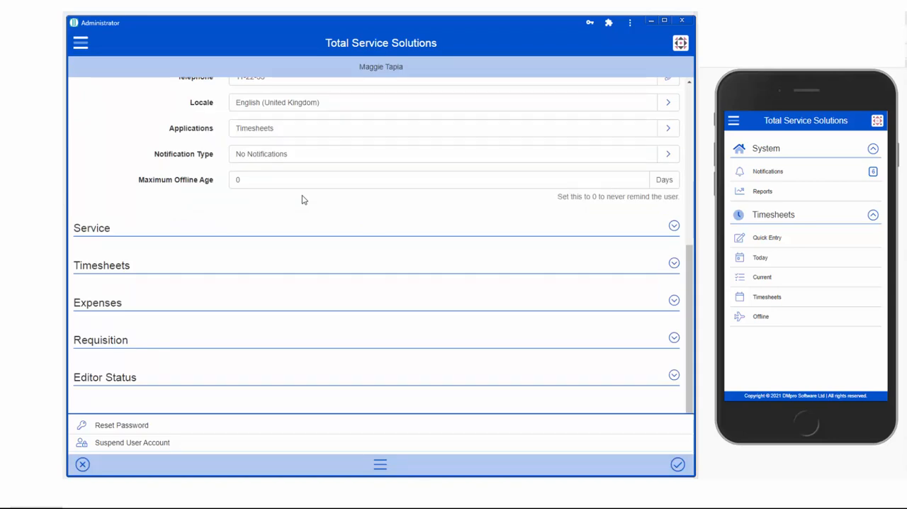
scroll(641, 278, up, 3)
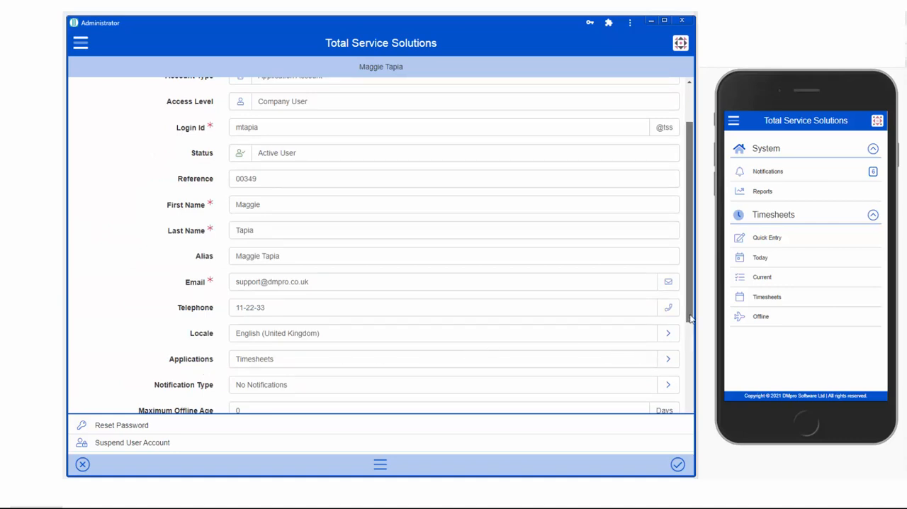
scroll(690, 330, down, 2)
drag(690, 329, 701, 416)
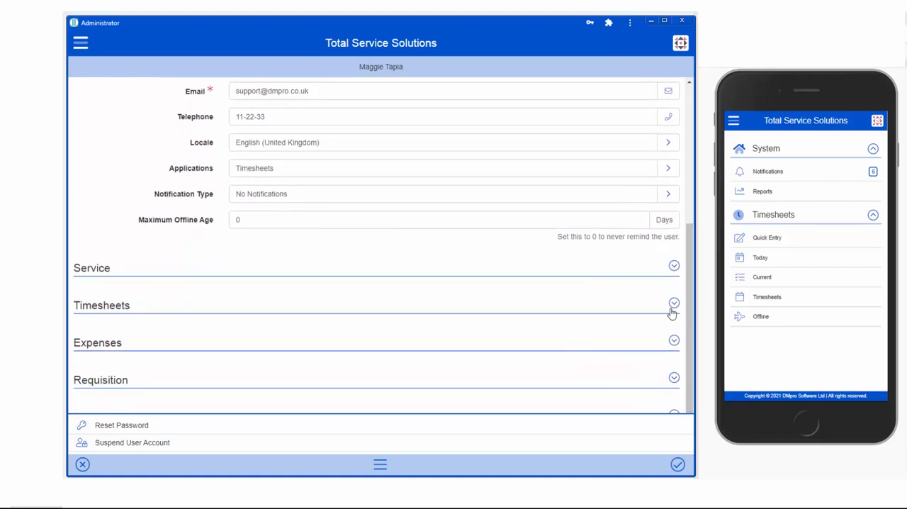
click(674, 304)
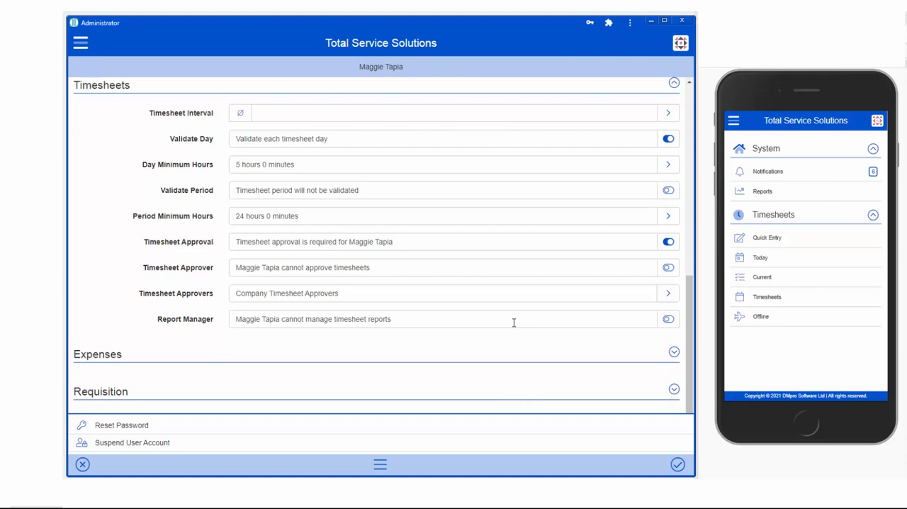
click(672, 83)
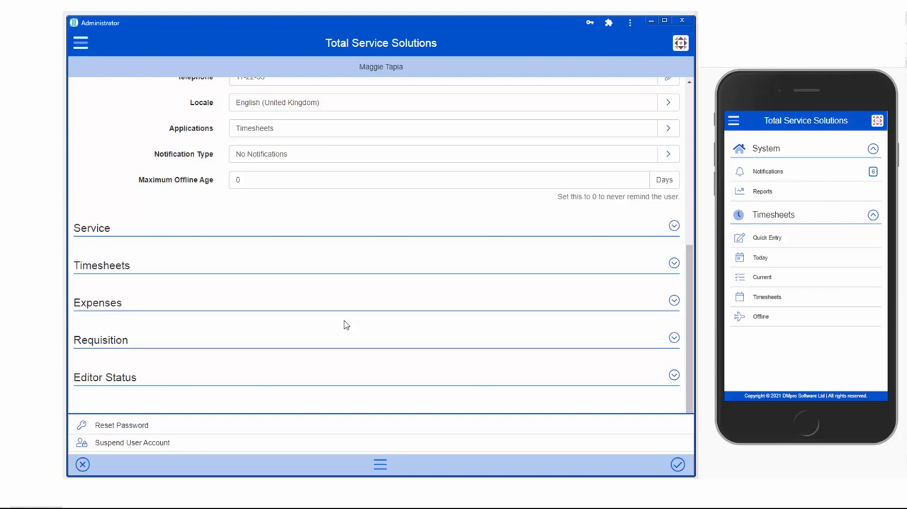
Sign out of the administrator session and sign in on the desktop with the manager's account
click(80, 44)
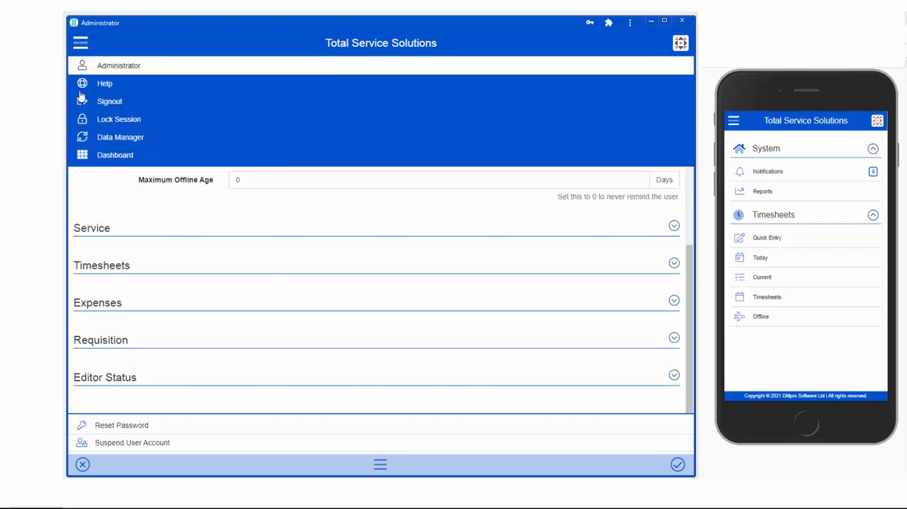
click(100, 105)
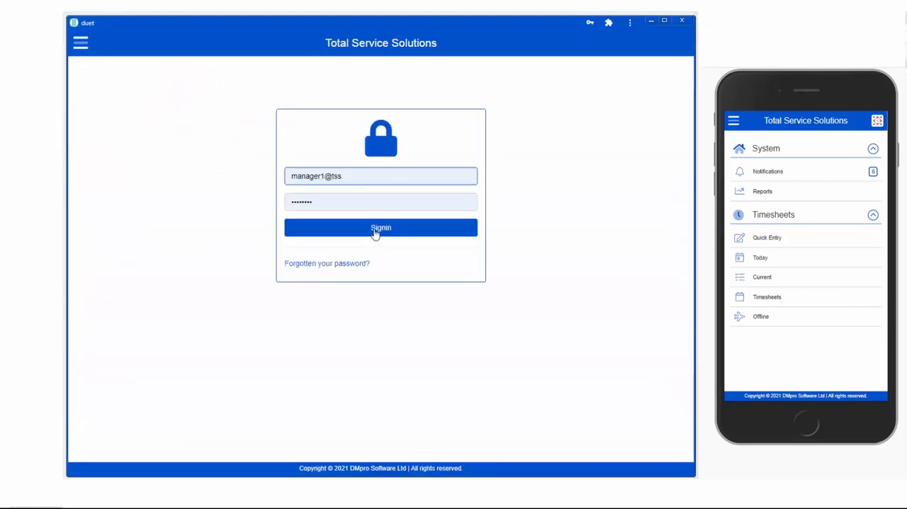
click(375, 228)
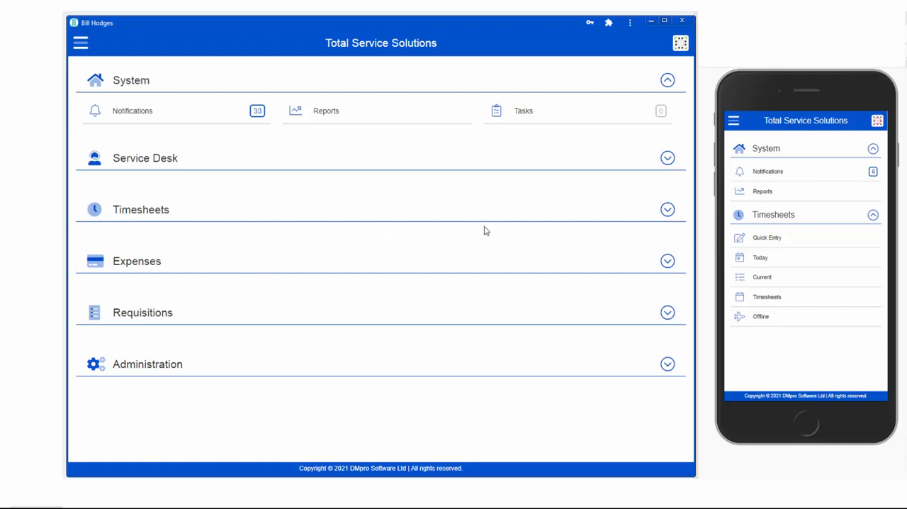
View the manager's available reports in Report Manager on the desktop and phone, and return both to the dashboard
click(324, 116)
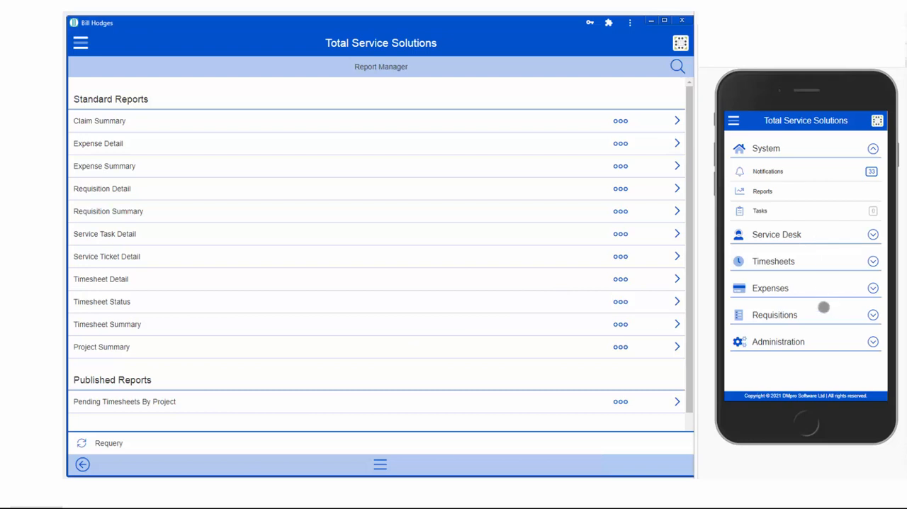
click(761, 192)
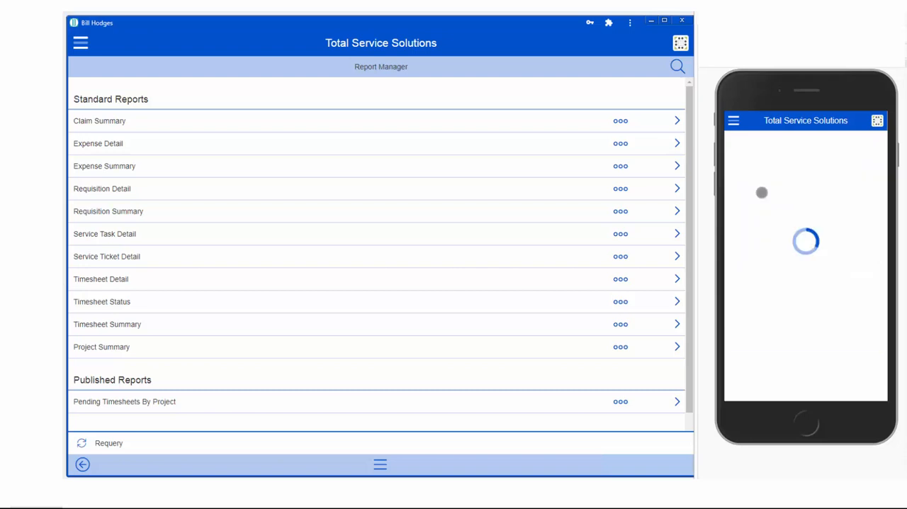
click(737, 394)
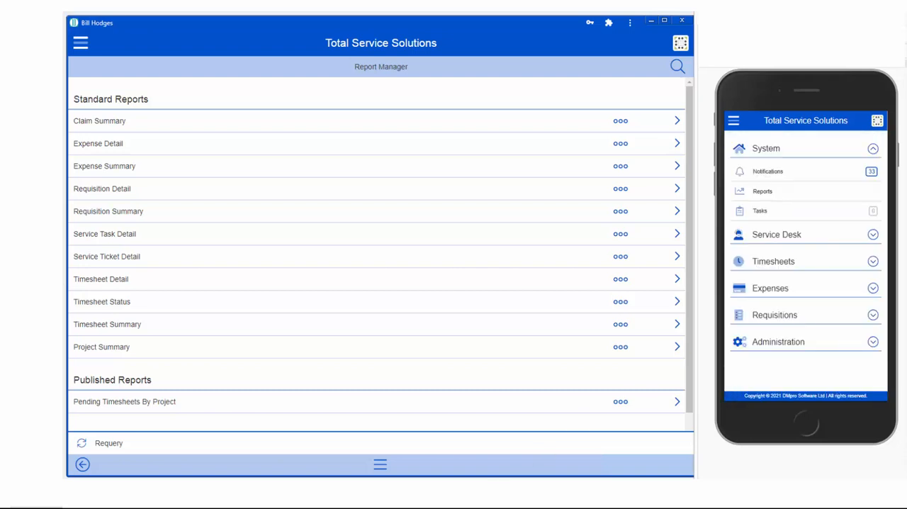
click(83, 466)
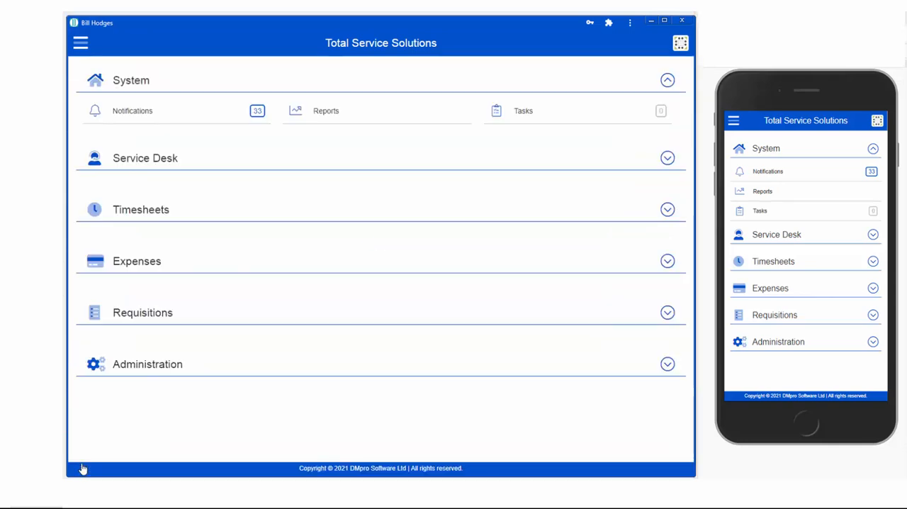
Sign out of the manager's sessions on the desktop and phone, and sign in on both with the timesheets-only employee's account
click(80, 44)
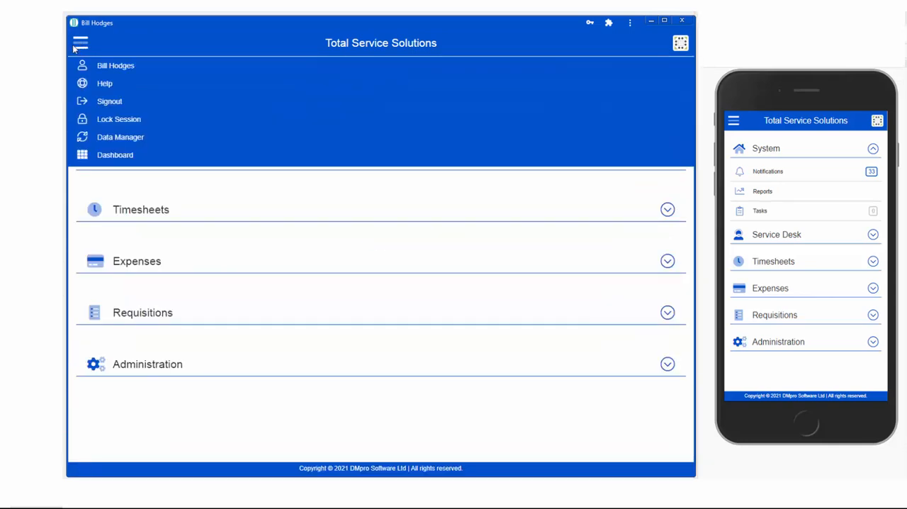
click(109, 102)
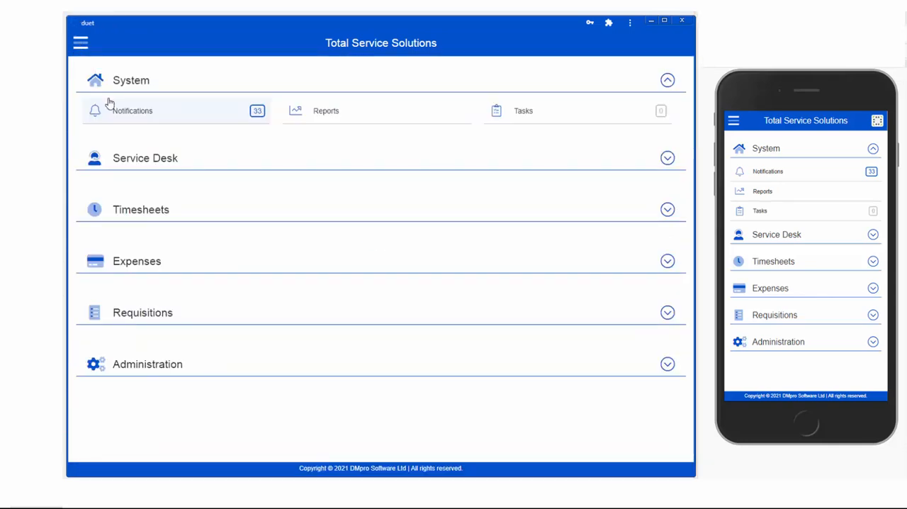
click(373, 228)
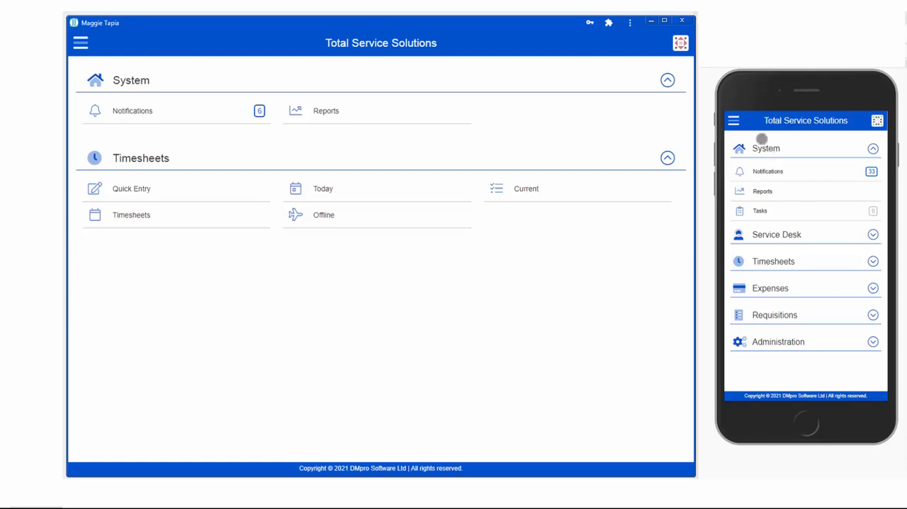
click(735, 120)
click(754, 165)
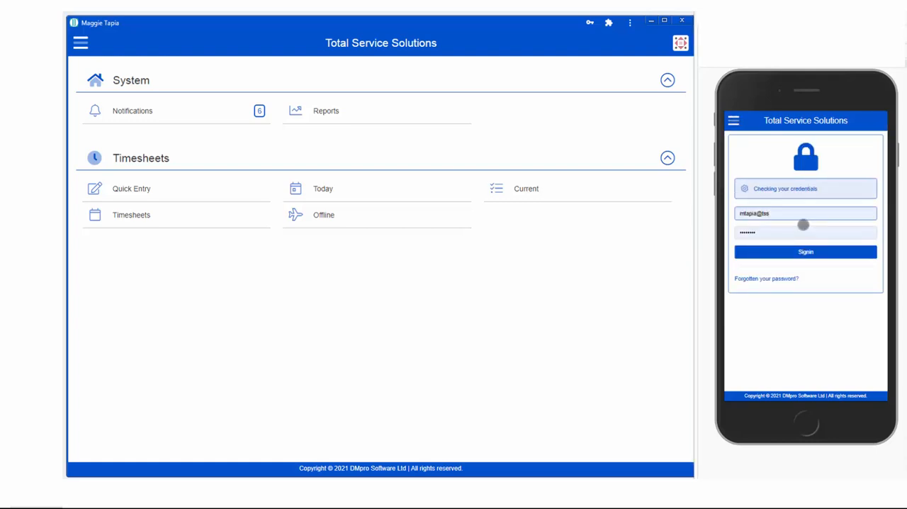
click(806, 251)
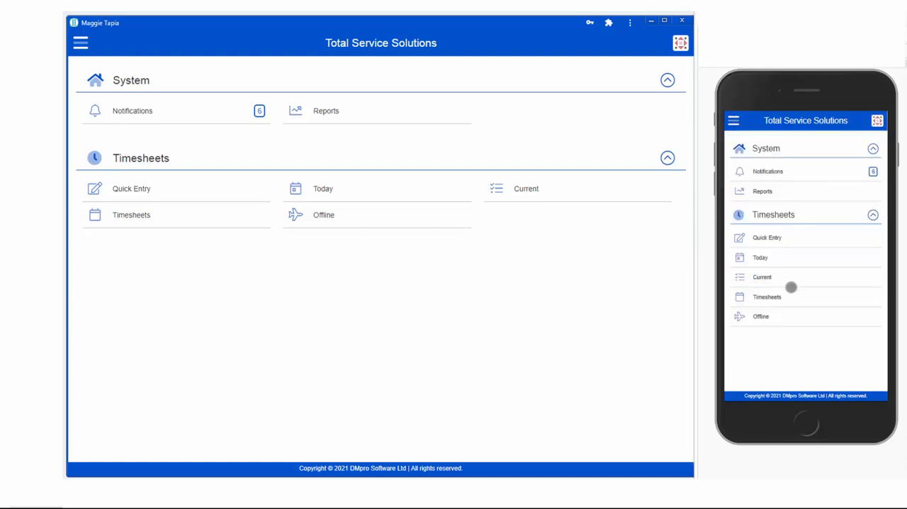
Run the standard Timesheet Detail report from the employee's Report Manager on the desktop
click(325, 116)
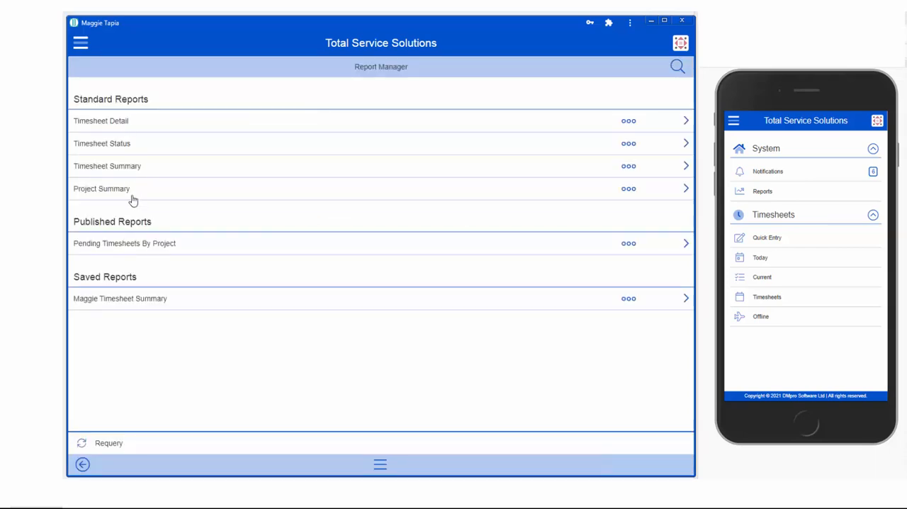
click(111, 124)
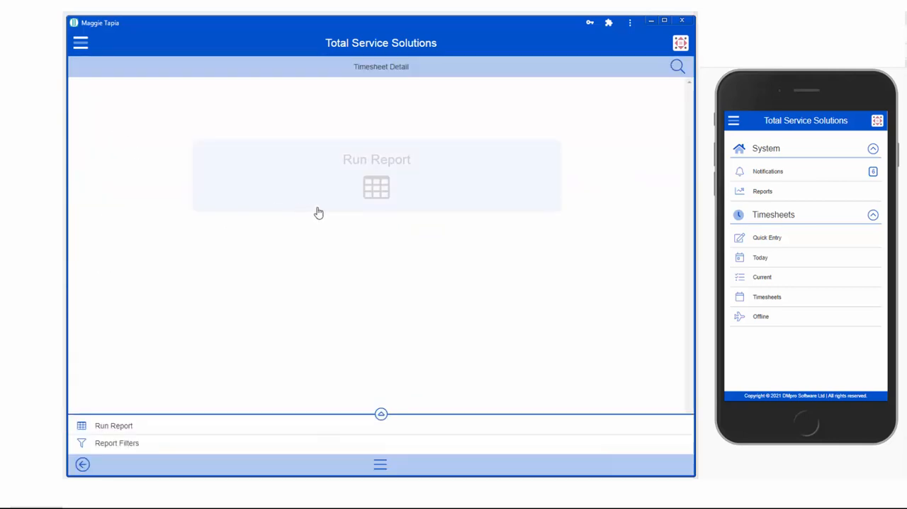
click(379, 188)
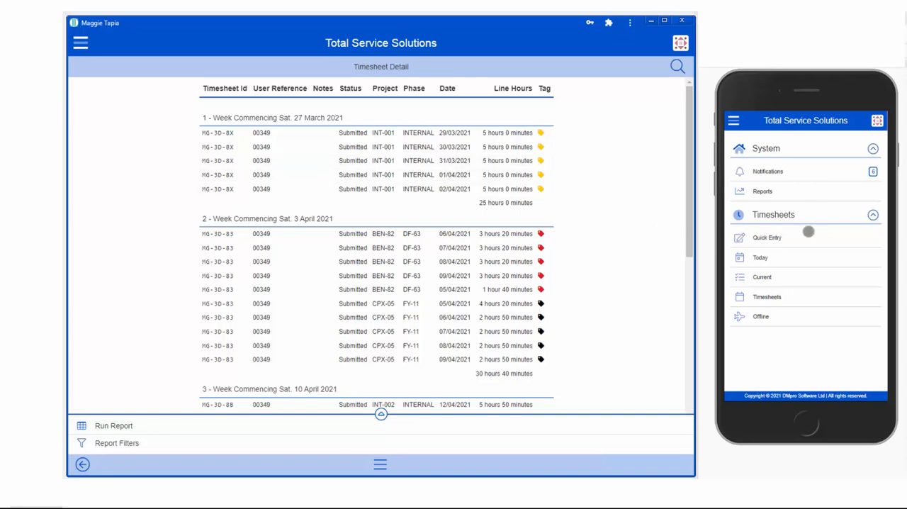
Run the standard Timesheet Detail report from the employee's Report Manager on the phone
click(765, 191)
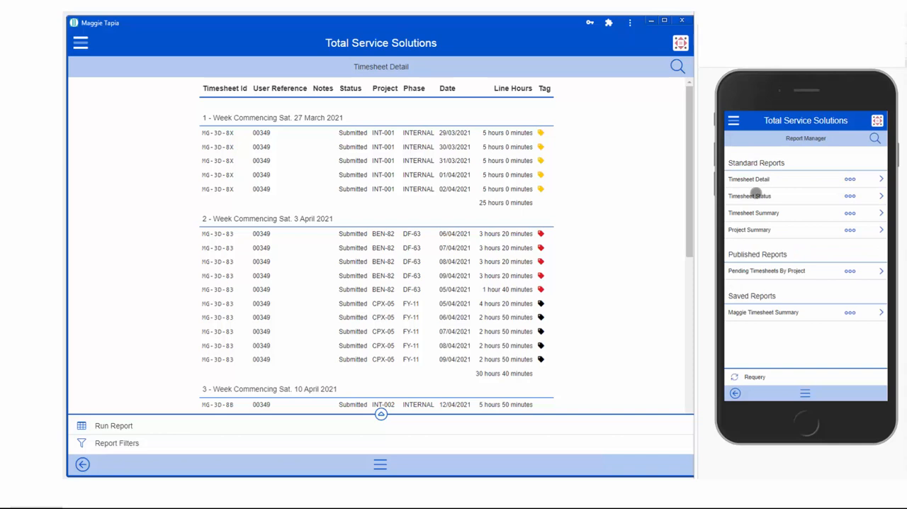
click(757, 178)
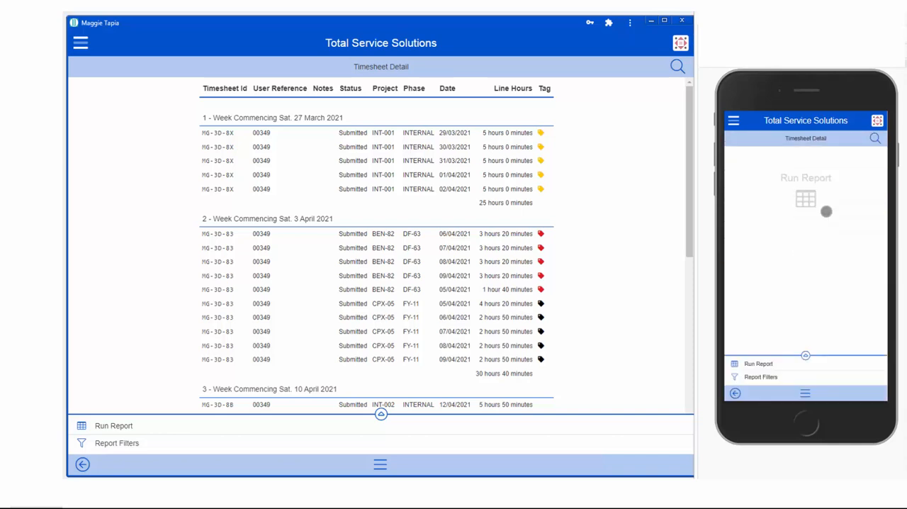
click(806, 200)
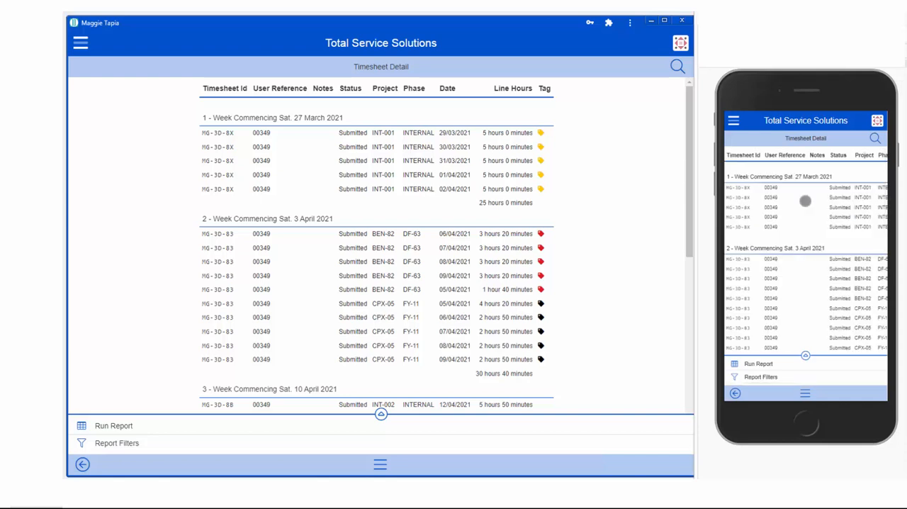